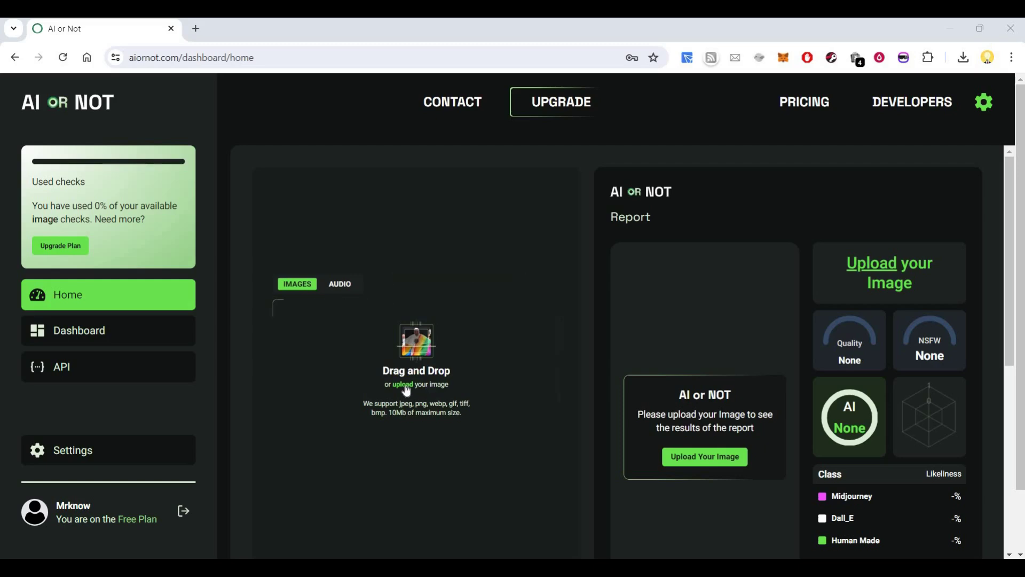
Step: Upload Thisperson_1.jpg and get its Likely AI generated verdict
left_click(405, 385)
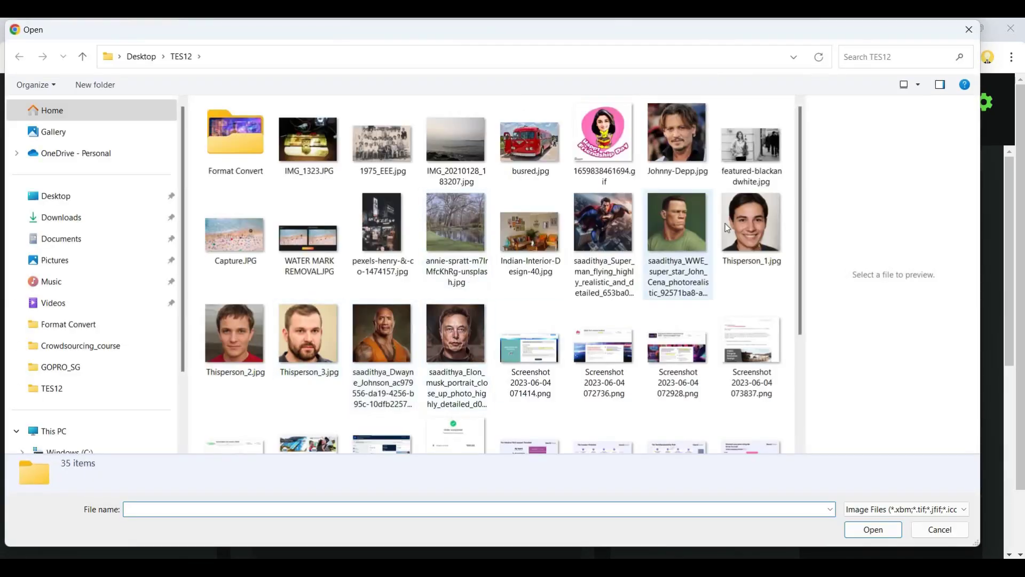
left_click(752, 256)
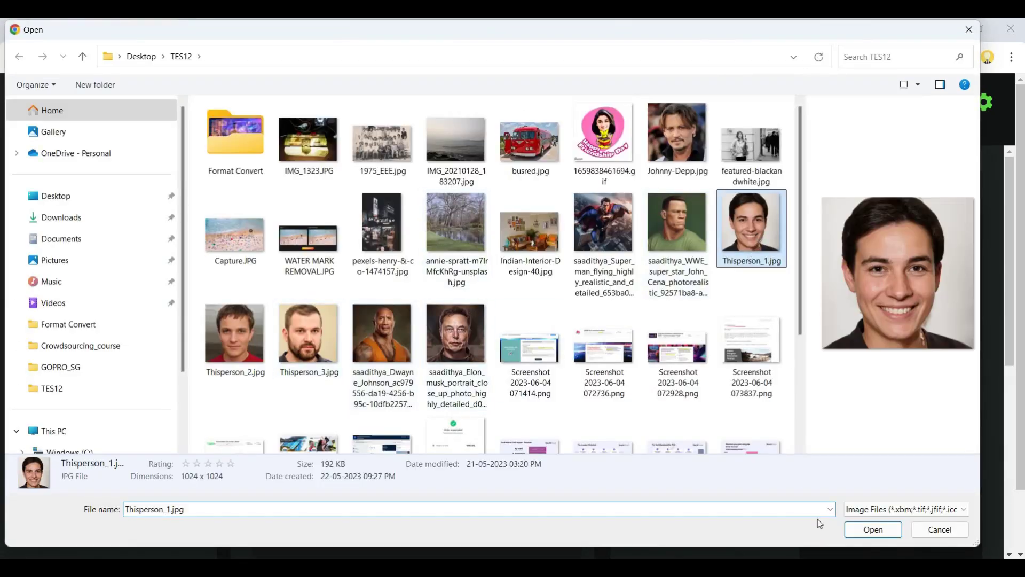
left_click(874, 532)
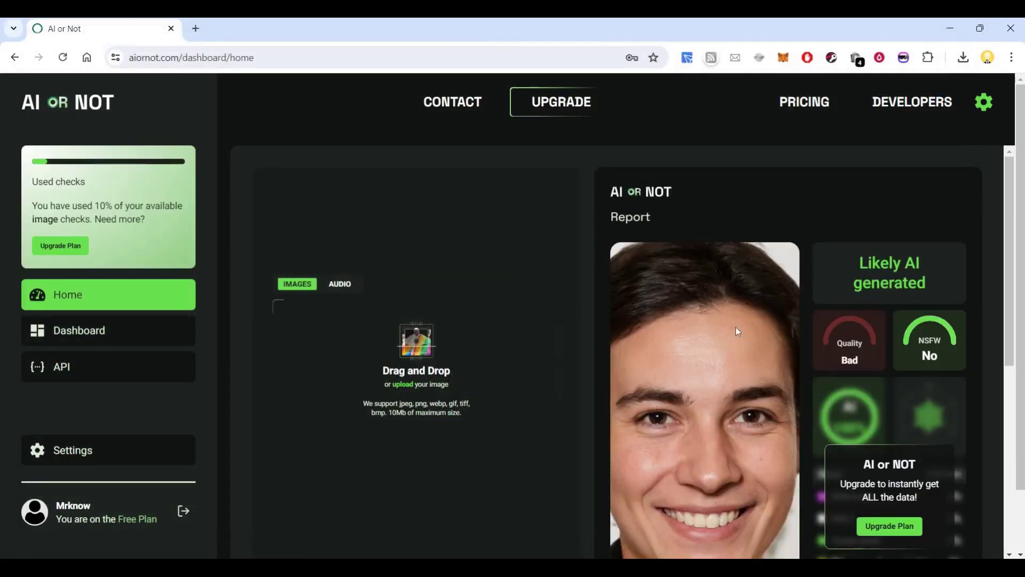
scroll(741, 383, "down", 1)
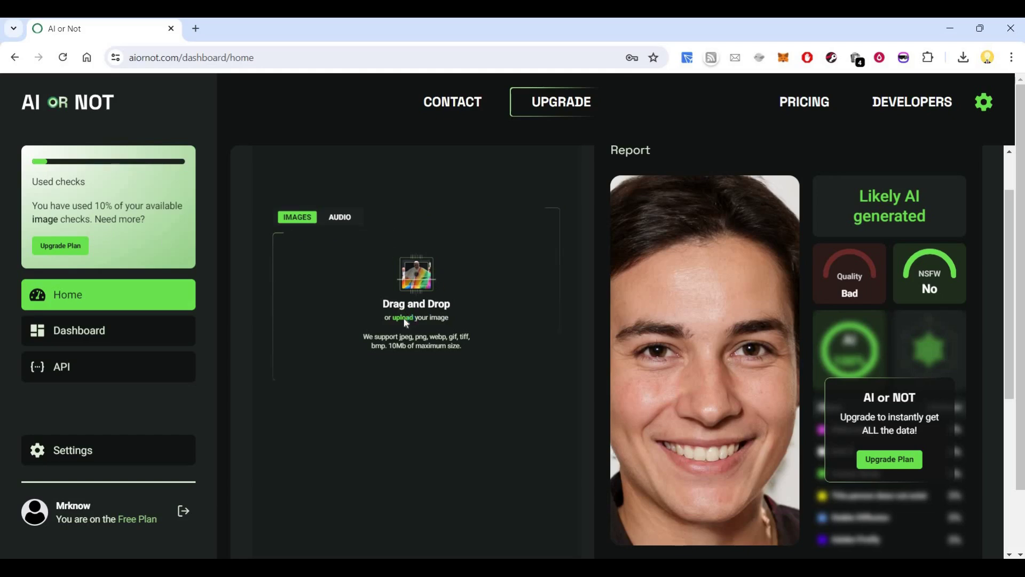
Step: Upload the long-haired man's photo (Johnny-Depp.jpg), rated Likely Human
left_click(472, 282)
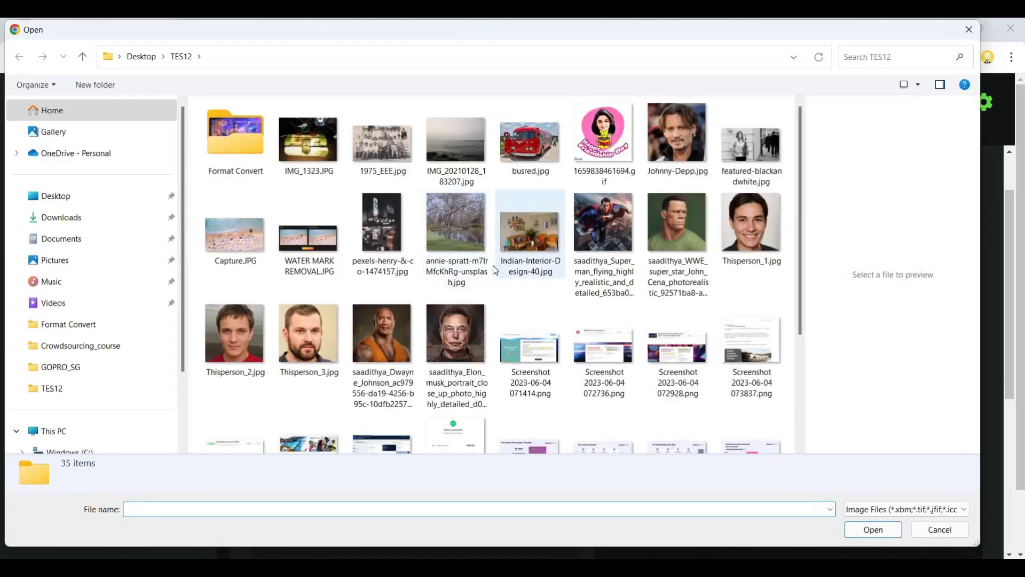
left_click(681, 151)
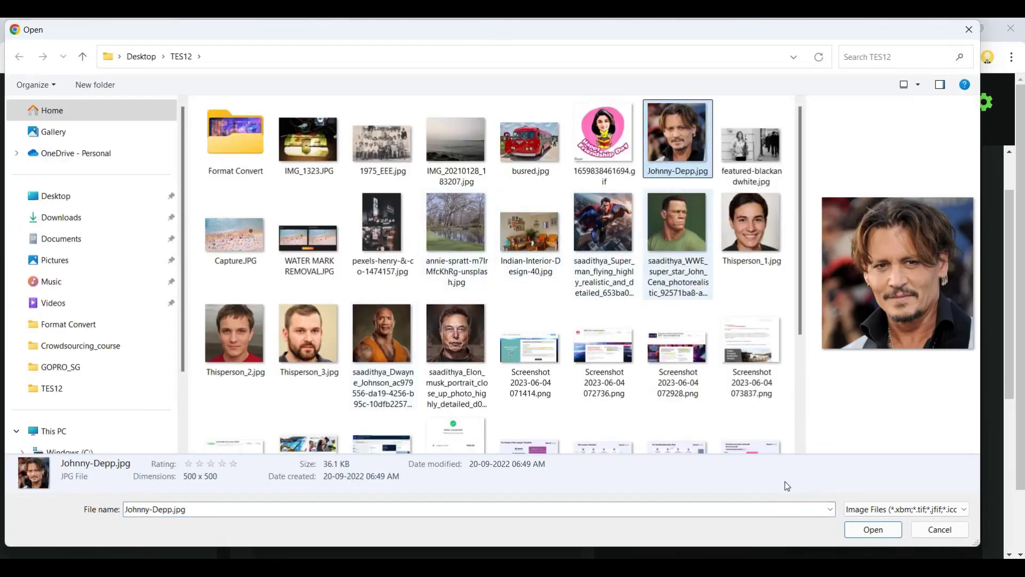
left_click(873, 535)
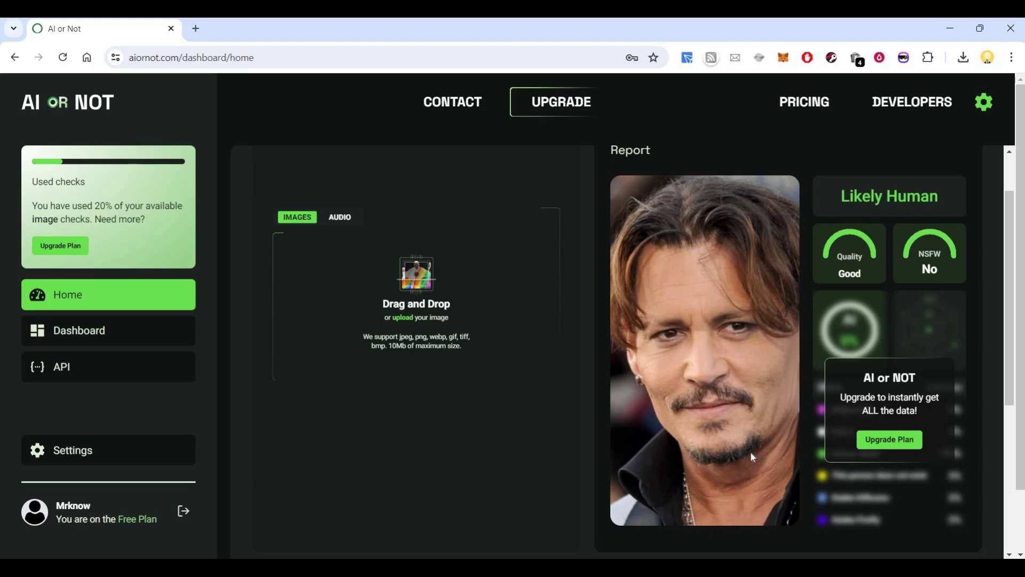
Step: Upload Thisperson_3.jpg and Thisperson_2.jpg, both rated Likely AI generated
left_click(406, 318)
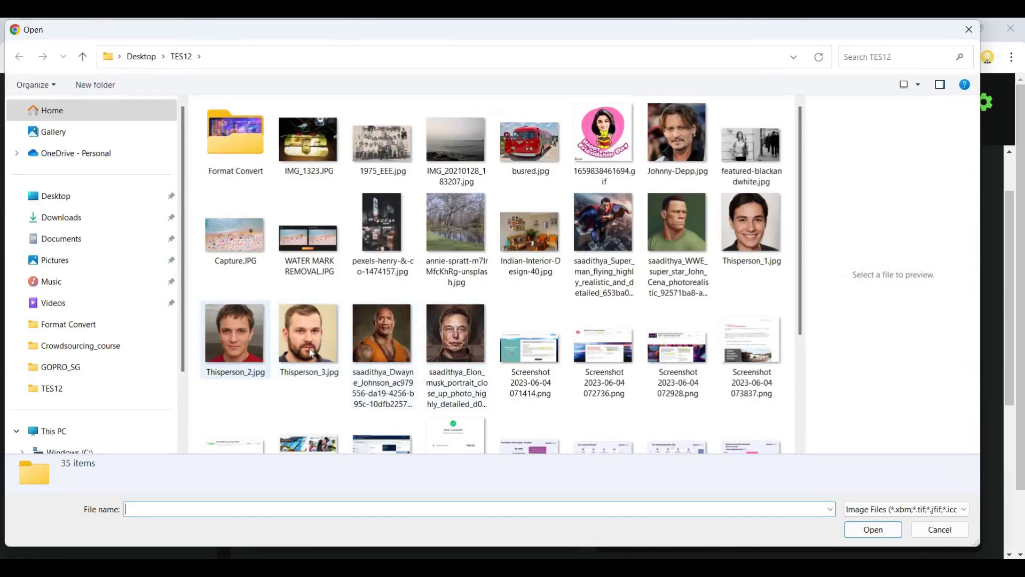
left_click(315, 339)
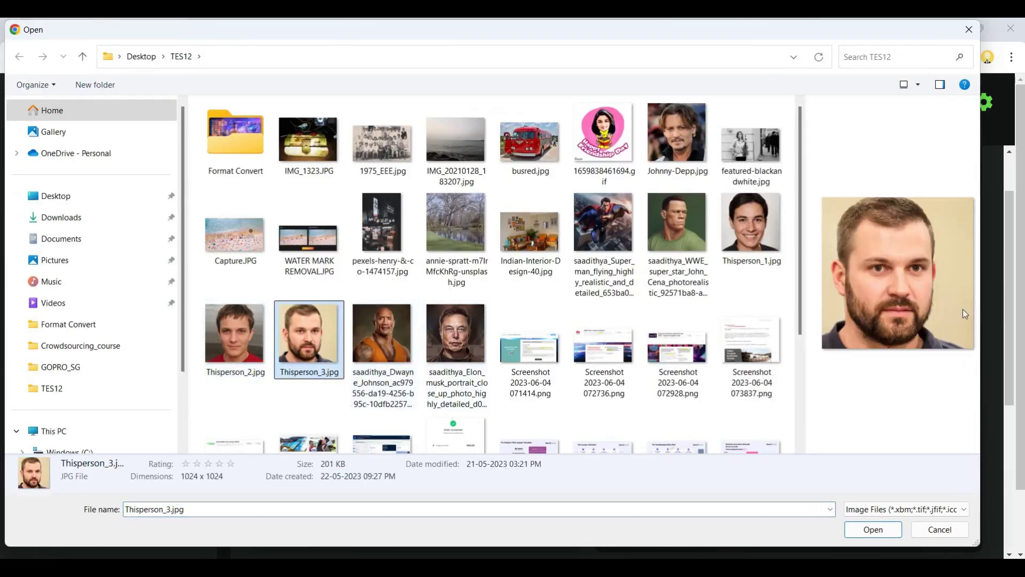
left_click(873, 530)
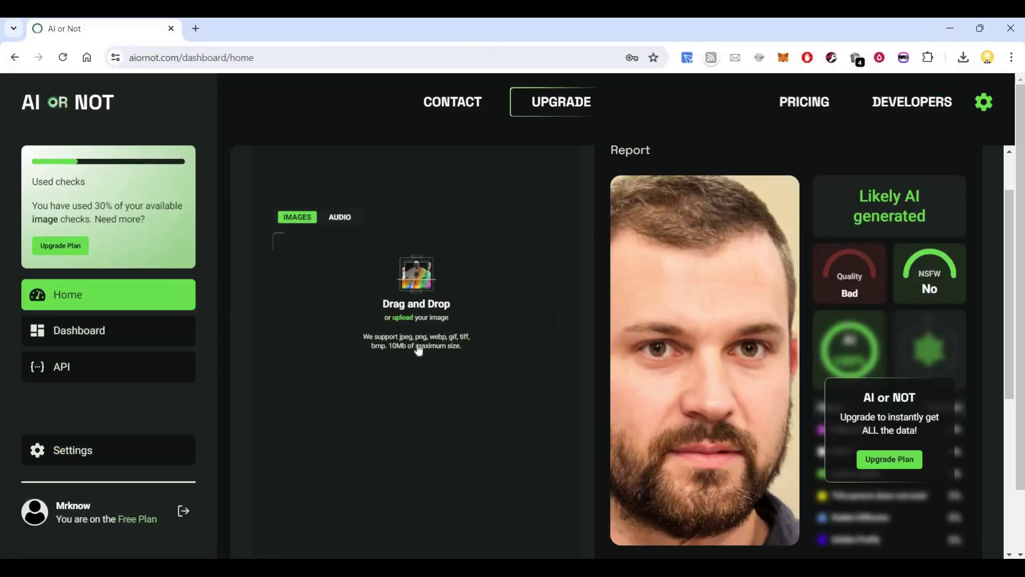
left_click(407, 321)
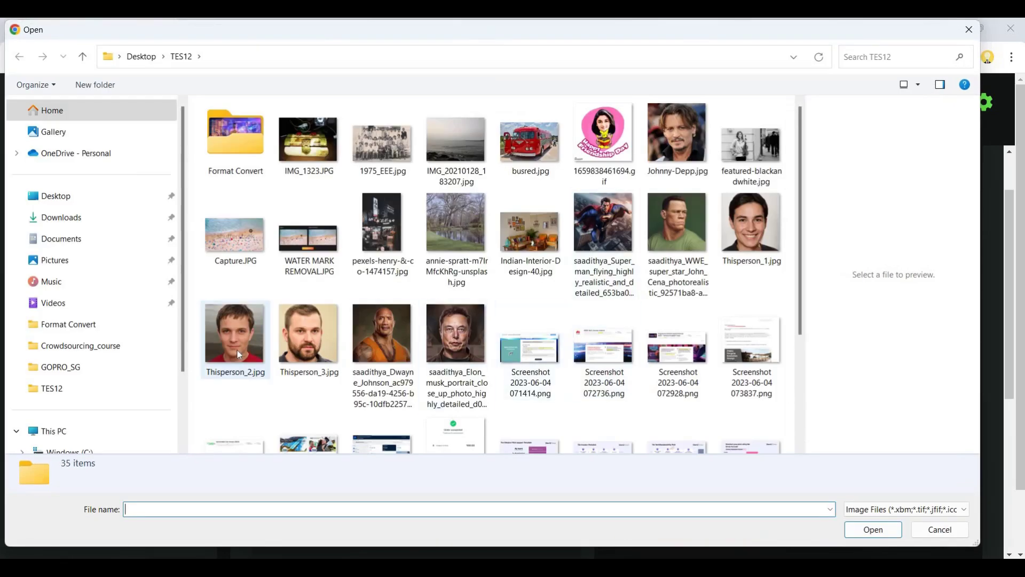
left_click(239, 354)
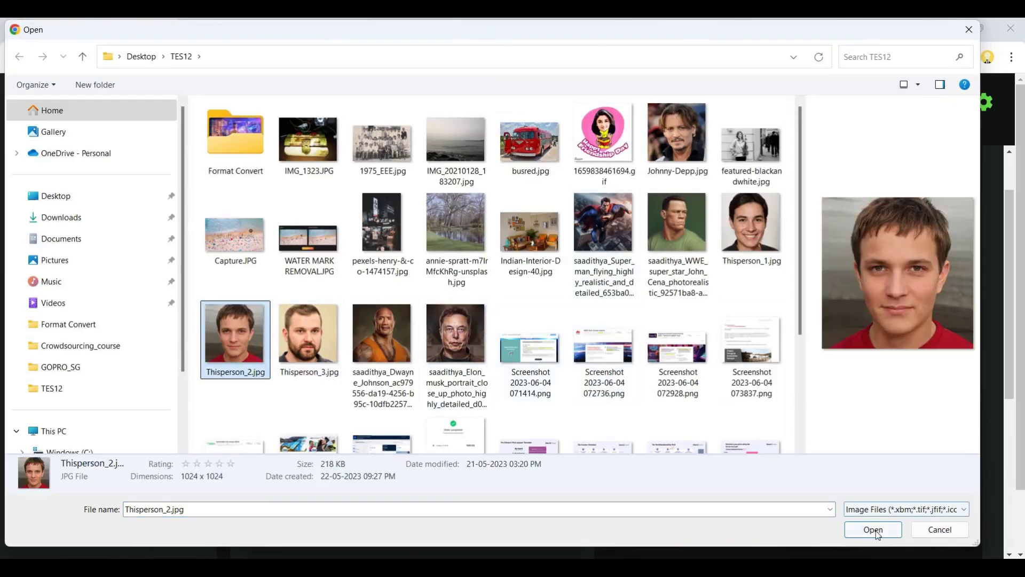
left_click(872, 530)
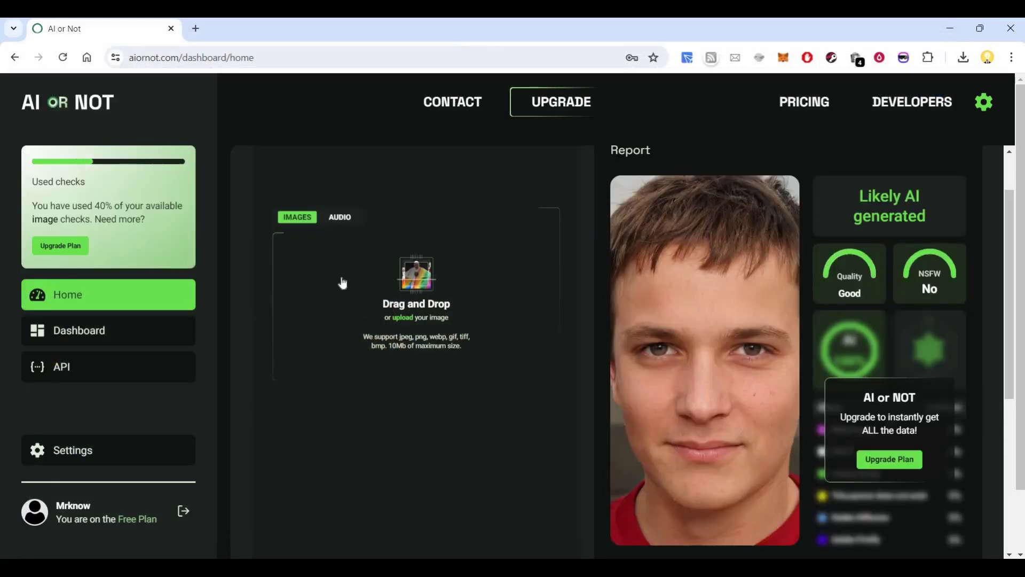
Step: Upload the old group photo 1975_EEE.jpg, rated Likely Human
left_click(405, 320)
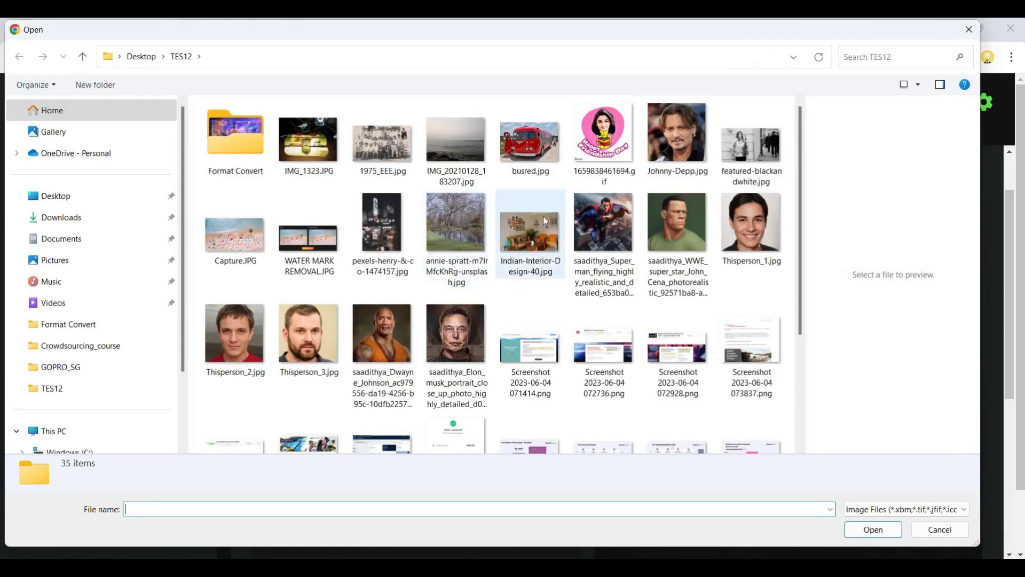
scroll(544, 220, "down", 2)
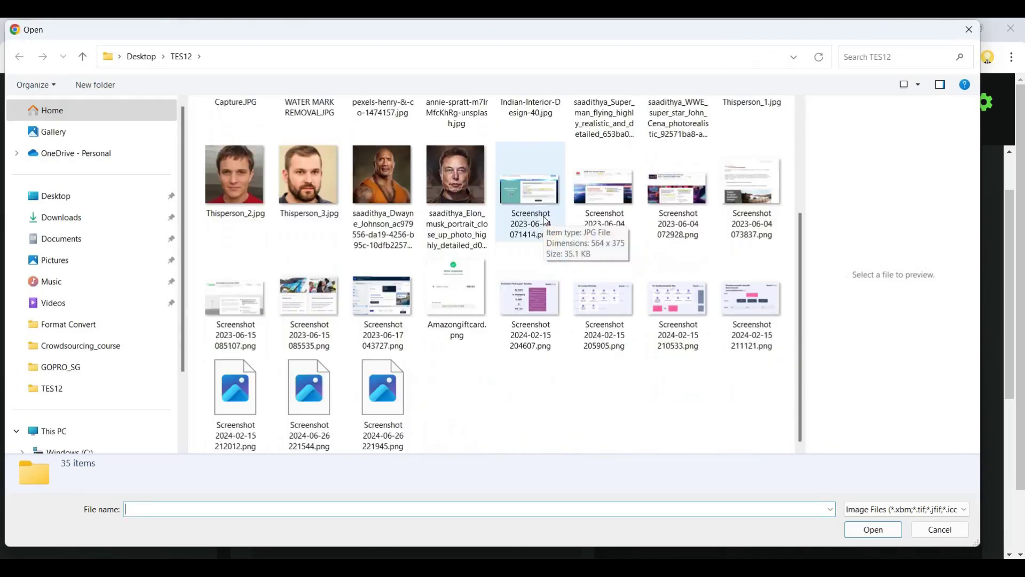
scroll(544, 219, "up", 2)
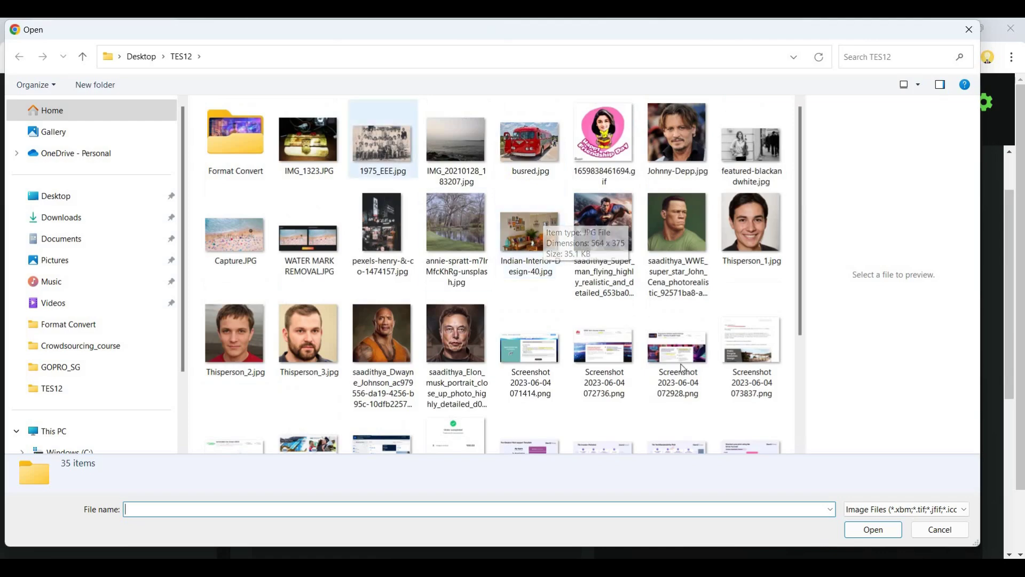
left_click(394, 160)
left_click(880, 530)
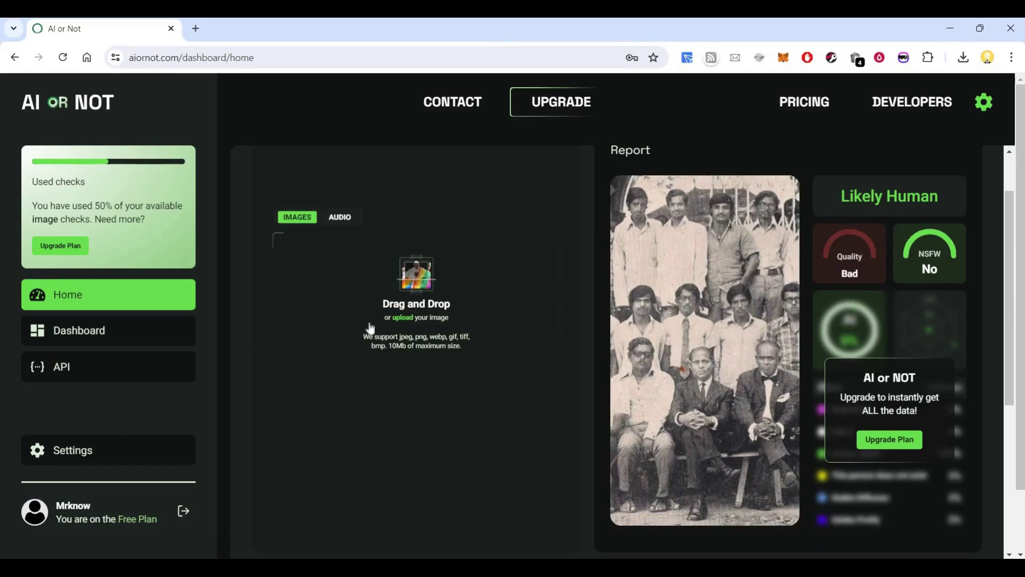
Step: Upload Screenshot 2024-06-26 221945.png street view, rated Likely Human
left_click(402, 314)
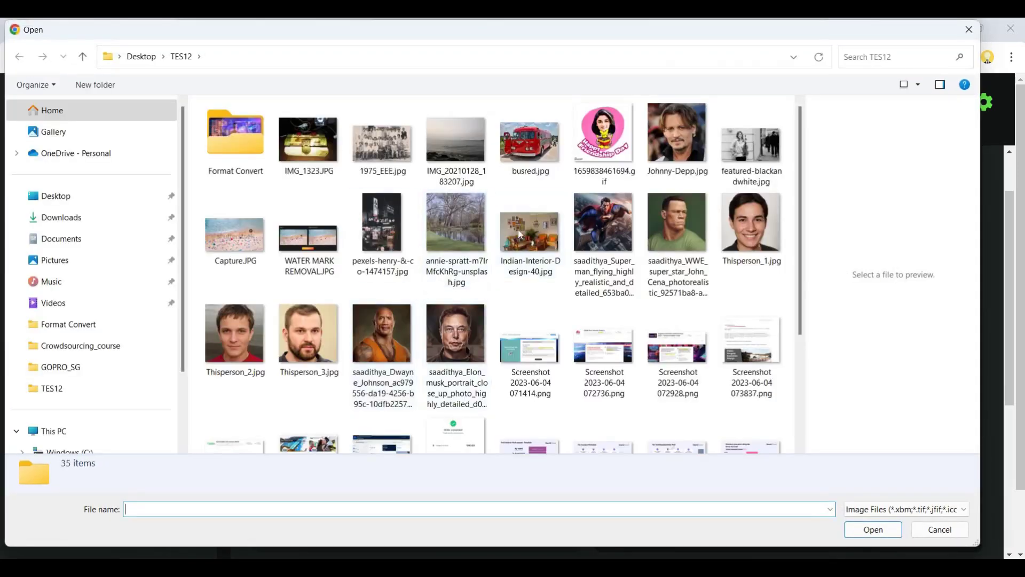
scroll(517, 242, "down", 3)
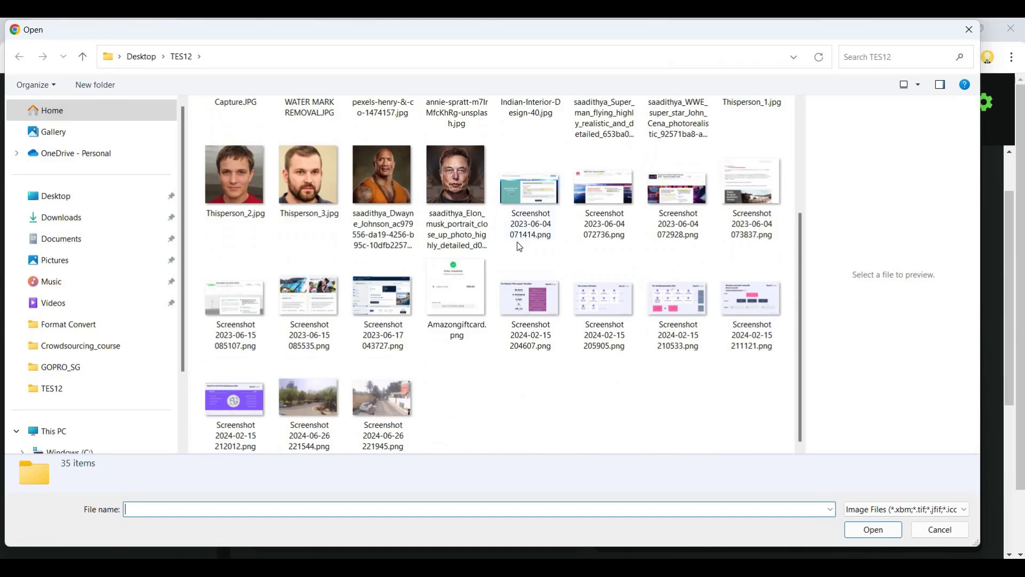
left_click(382, 404)
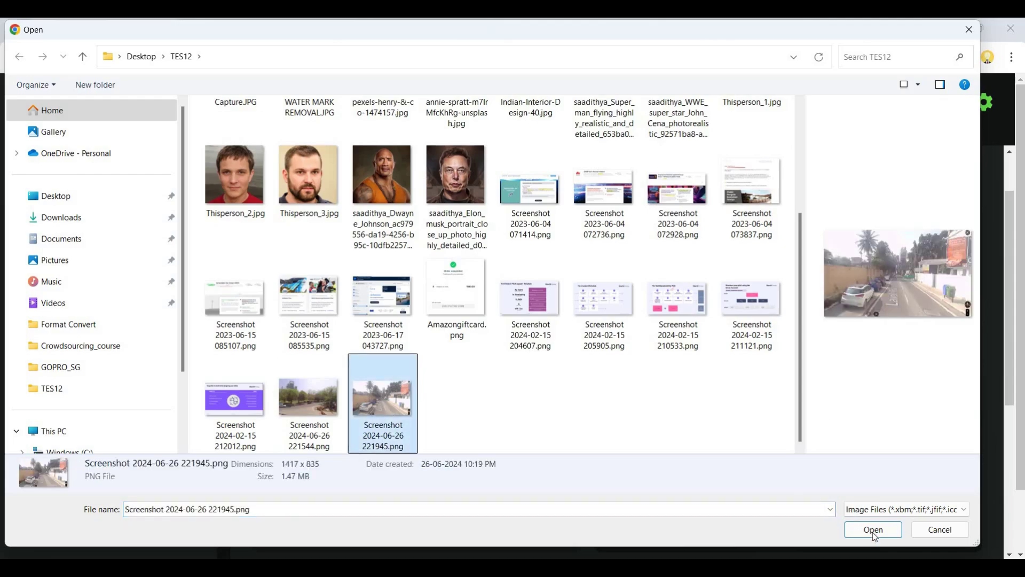
left_click(873, 530)
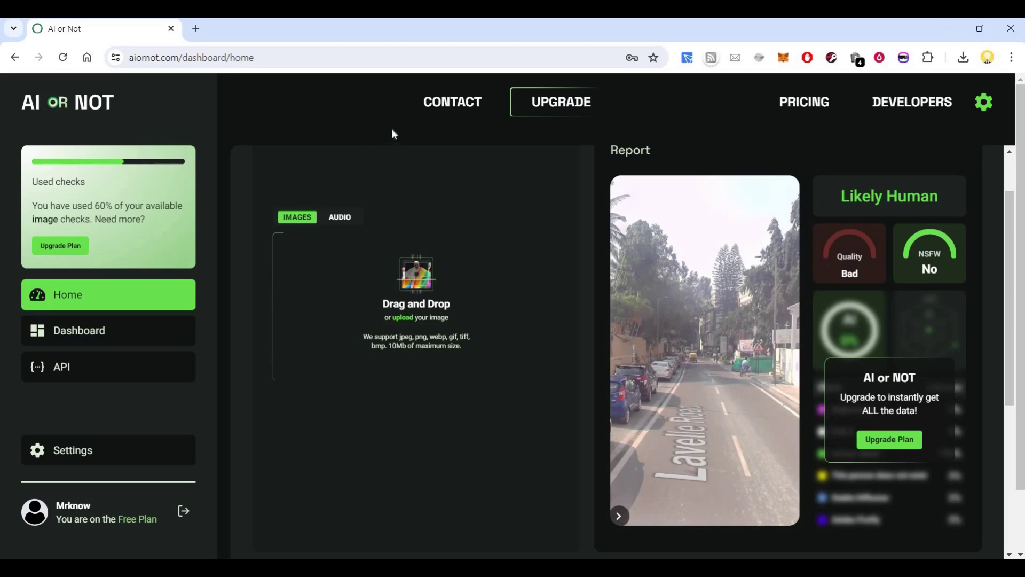
Step: Upload the flying Superman PNG, rated Likely AI generated
left_click(400, 318)
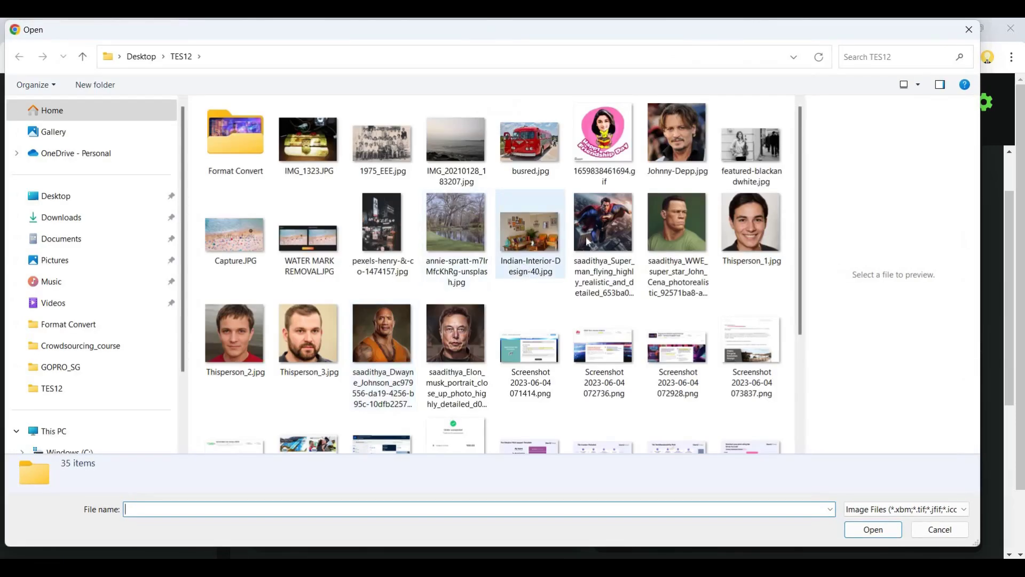
left_click(628, 293)
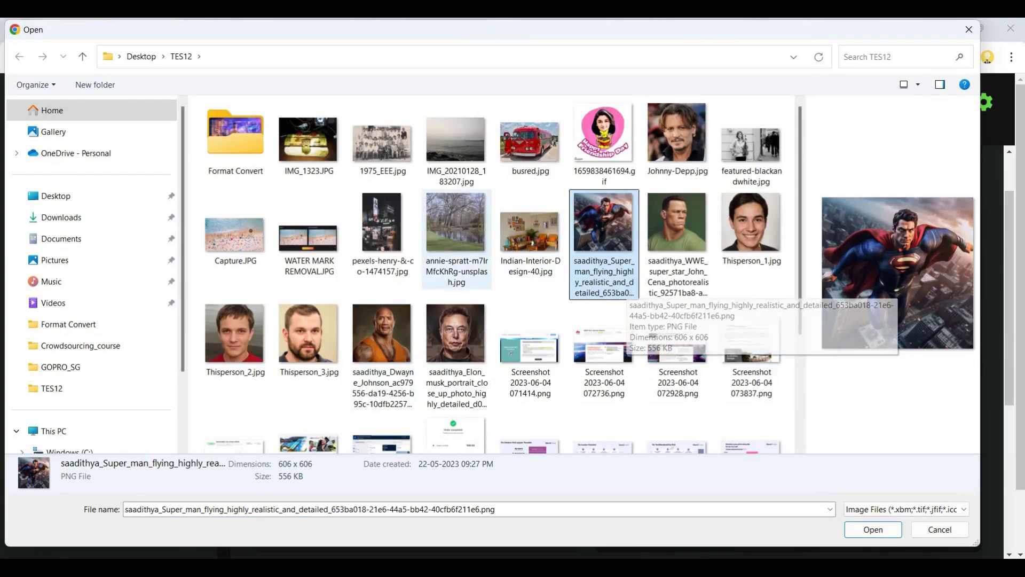
left_click(874, 531)
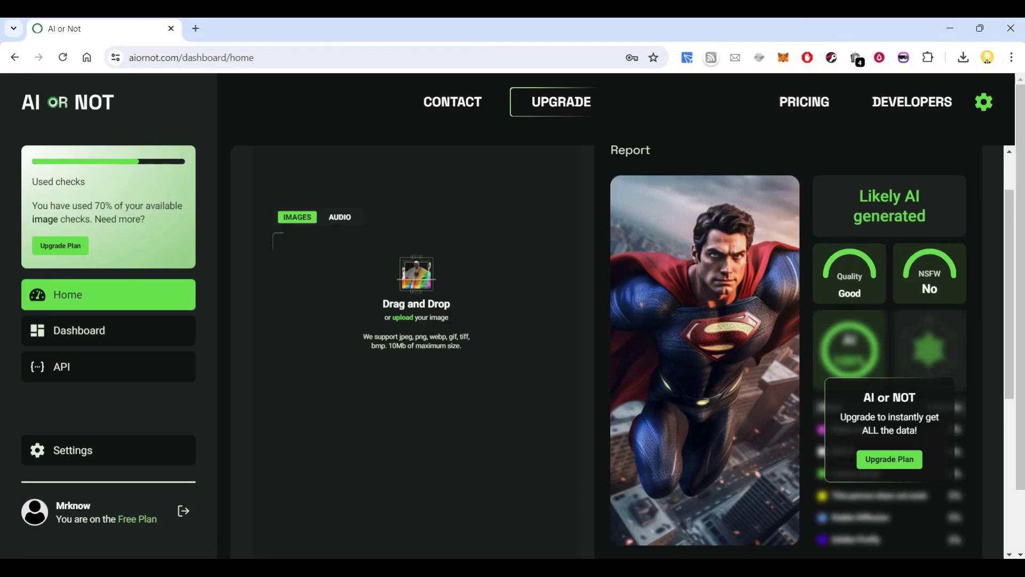
Step: Upload the Dwayne Johnson portrait in an orange vest for analysis
left_click(403, 319)
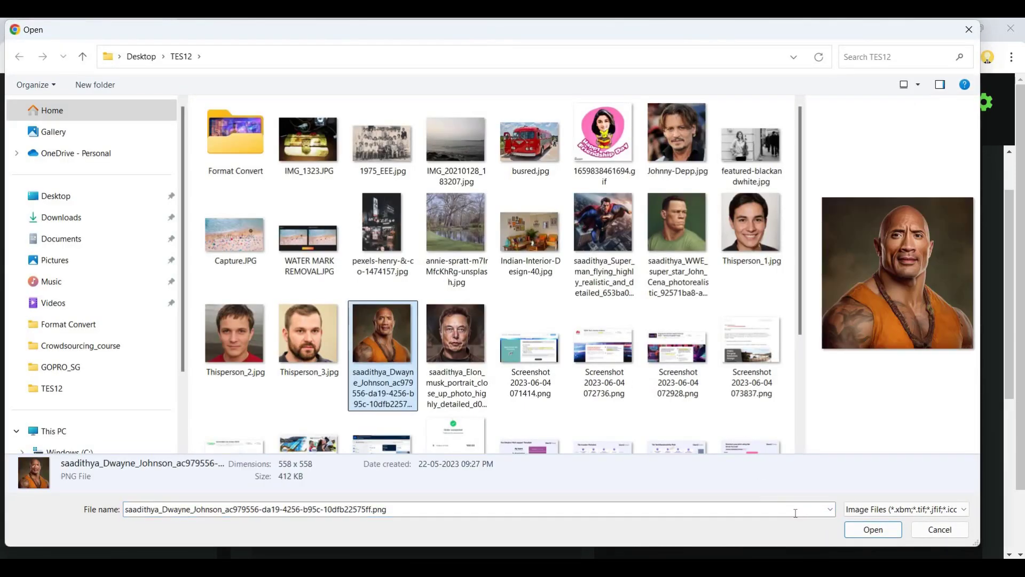
left_click(875, 531)
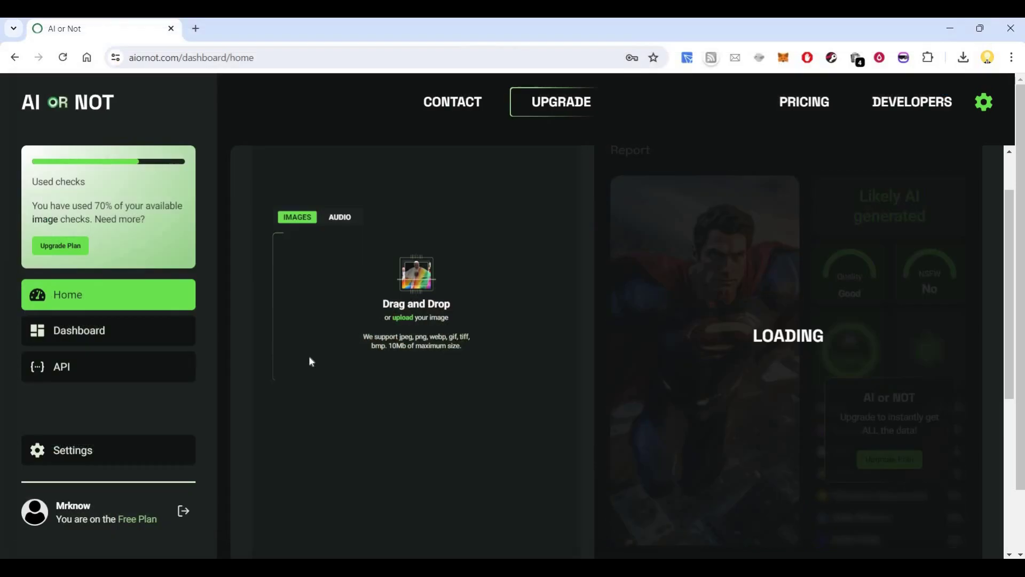